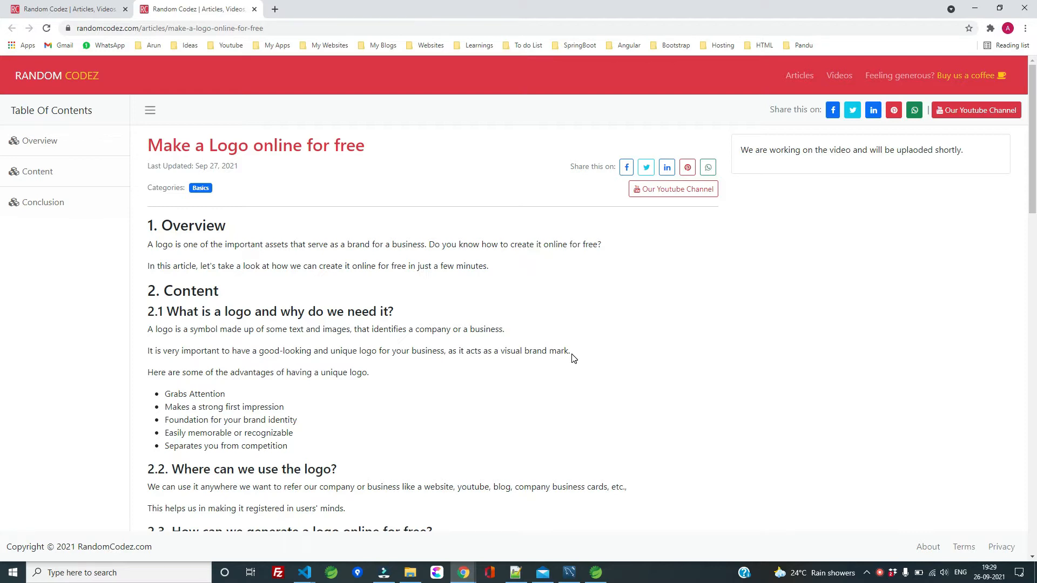
Read through the logo article, from why a logo is needed to the steps for generating one online for free.
{"action": "scroll", "coordinate": [357, 323], "scroll_direction": "down", "scroll_amount": 3}
{"action": "scroll", "coordinate": [301, 326], "scroll_direction": "up", "scroll_amount": 3}
{"action": "triple_click", "coordinate": [258, 312]}
{"action": "left_click", "coordinate": [410, 357]}
{"action": "triple_click", "coordinate": [264, 469]}
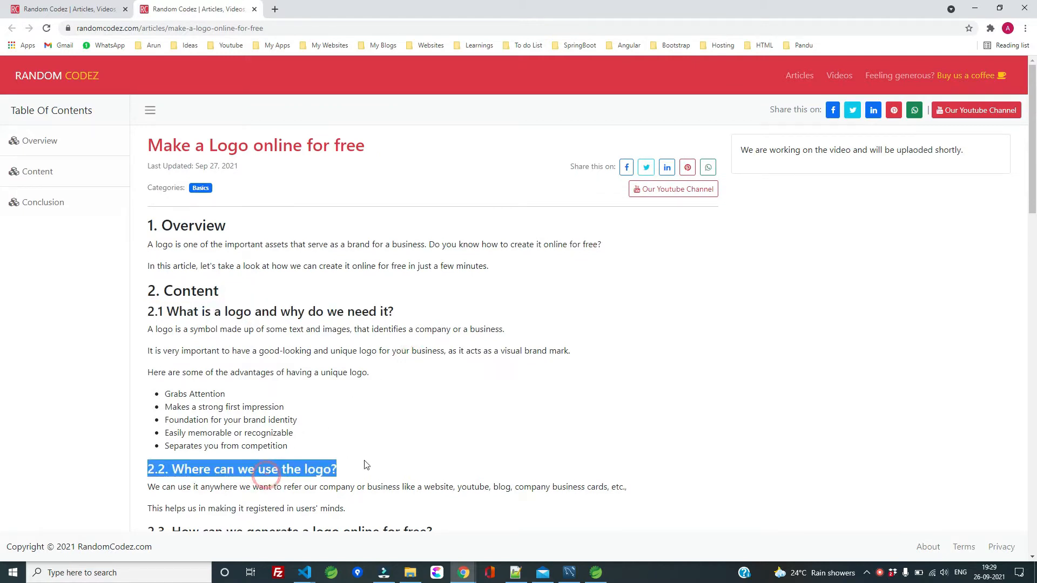
{"action": "left_click", "coordinate": [366, 460]}
{"action": "scroll", "coordinate": [365, 461], "scroll_direction": "down", "scroll_amount": 3}
{"action": "triple_click", "coordinate": [327, 370]}
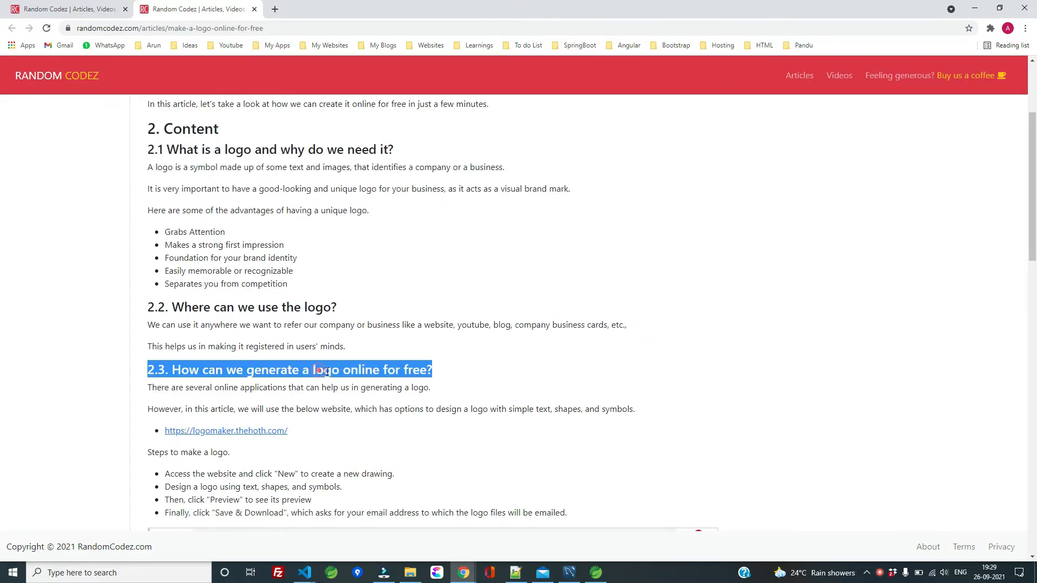
{"action": "left_click", "coordinate": [446, 372]}
{"action": "scroll", "coordinate": [527, 358], "scroll_direction": "down", "scroll_amount": 2}
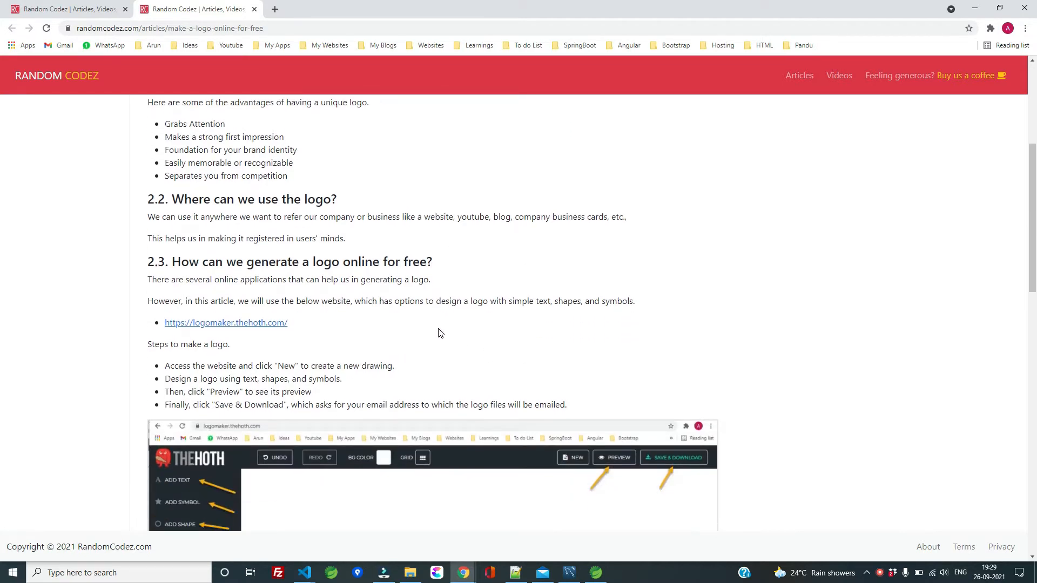
{"action": "scroll", "coordinate": [443, 329], "scroll_direction": "down", "scroll_amount": 1}
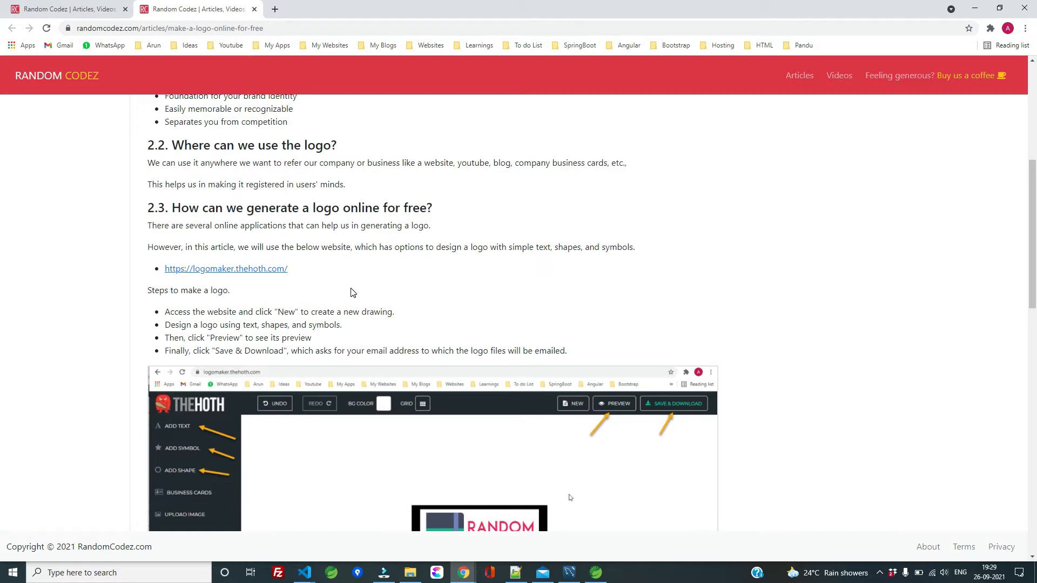
{"action": "scroll", "coordinate": [367, 290], "scroll_direction": "down", "scroll_amount": 1}
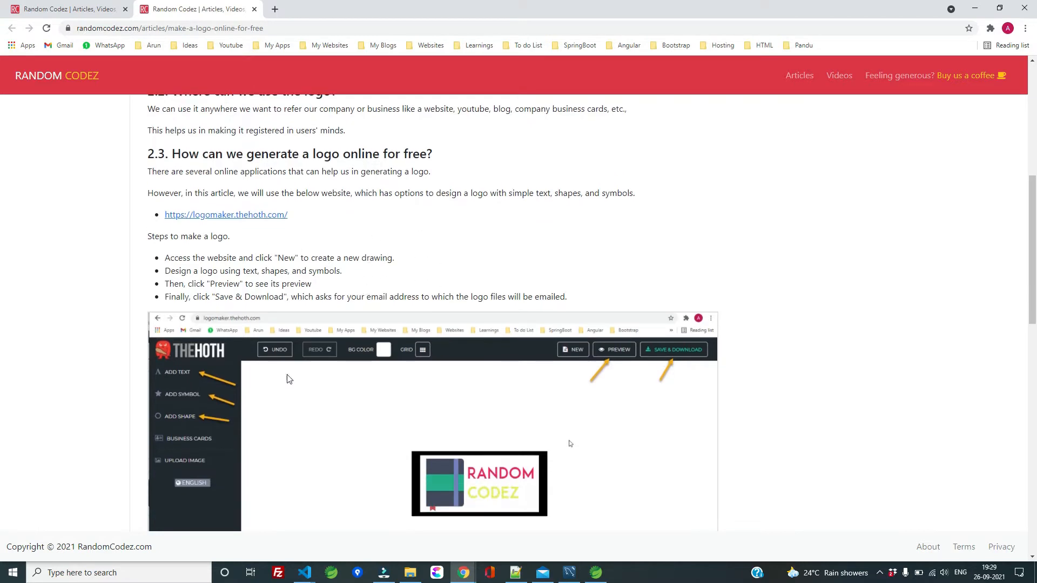
{"action": "scroll", "coordinate": [336, 432], "scroll_direction": "down", "scroll_amount": 2}
{"action": "scroll", "coordinate": [340, 430], "scroll_direction": "up", "scroll_amount": 1}
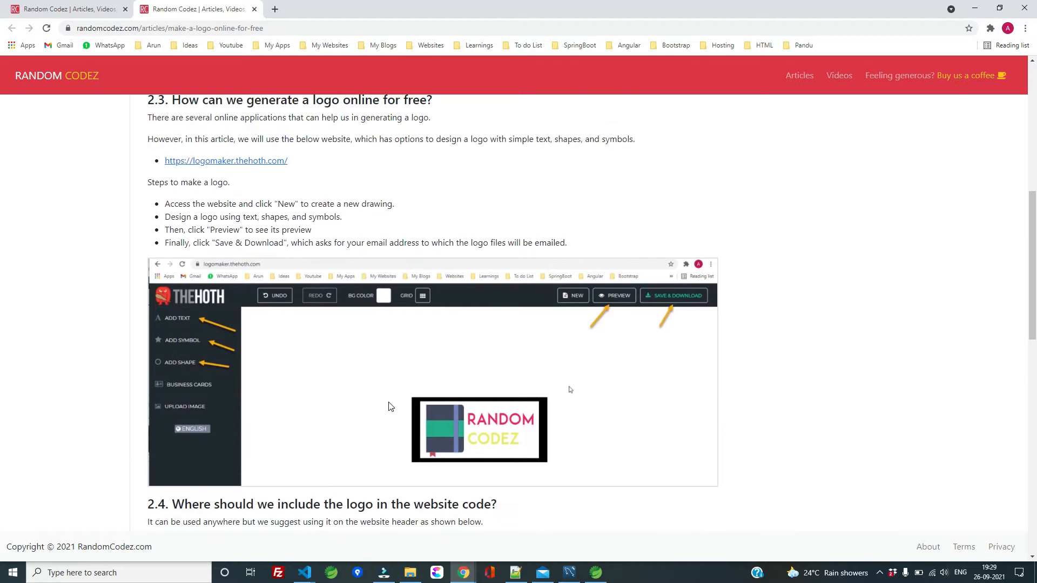
Open the logomaker.thehoth.com link from the article and start a new drawing, erasing the default logo.
{"action": "scroll", "coordinate": [459, 344], "scroll_direction": "up", "scroll_amount": 2}
{"action": "middle_click", "coordinate": [254, 275]}
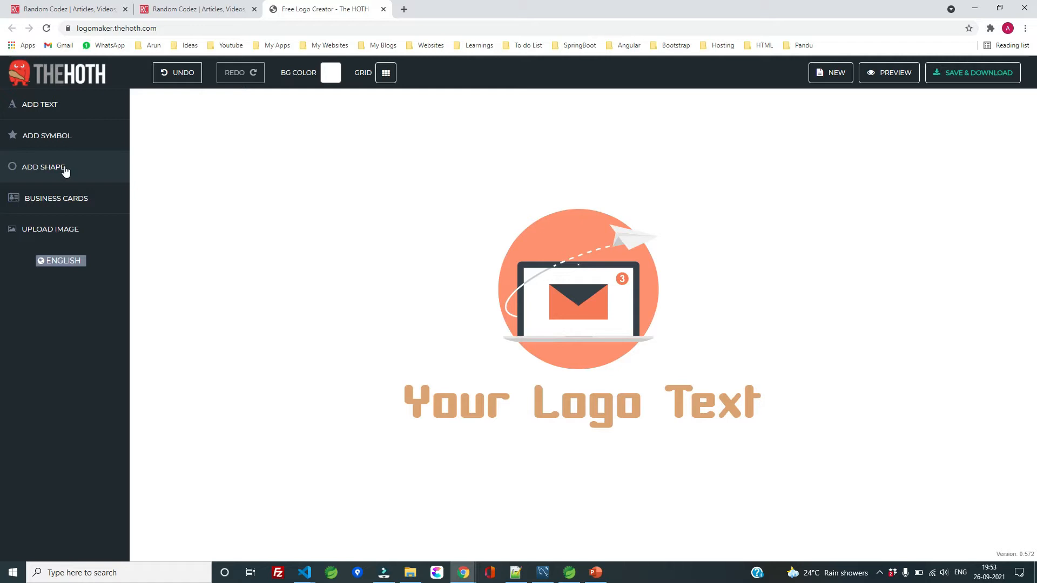
{"action": "left_click", "coordinate": [832, 76]}
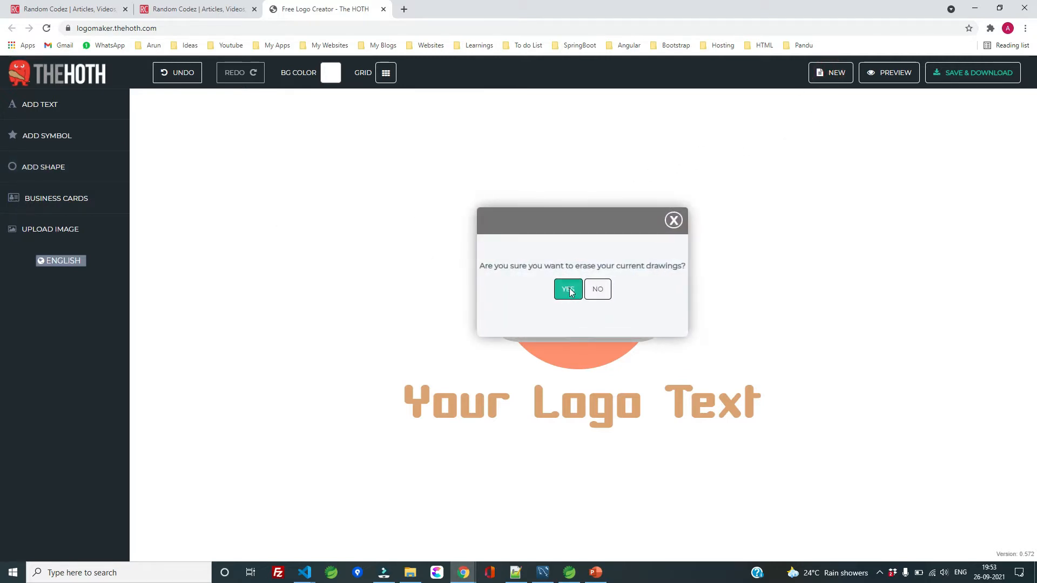
{"action": "left_click", "coordinate": [569, 290]}
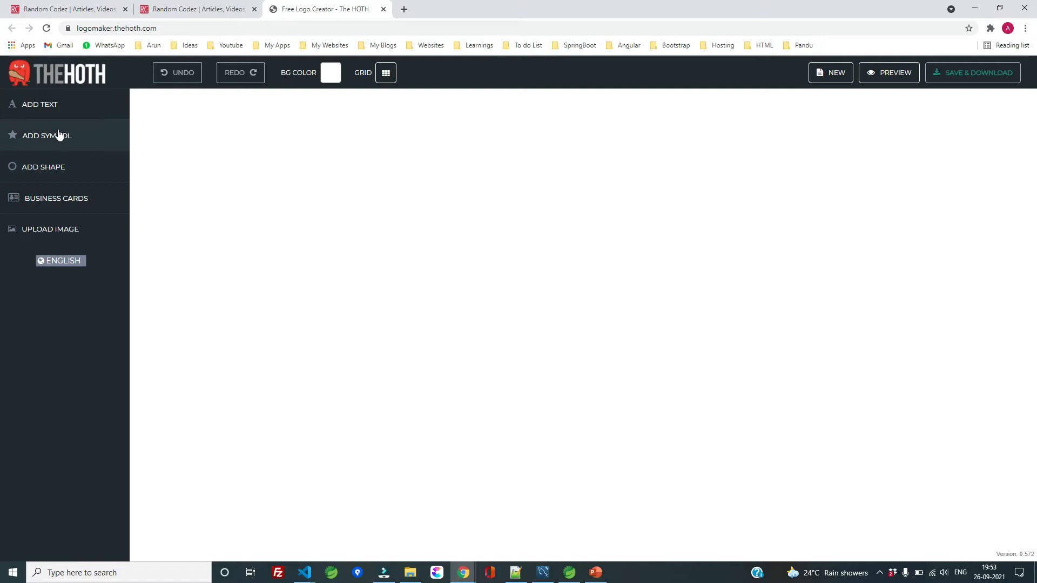
Add a black rectangular outline shape and resize it into a wide frame in the middle of the canvas.
{"action": "left_click", "coordinate": [60, 168]}
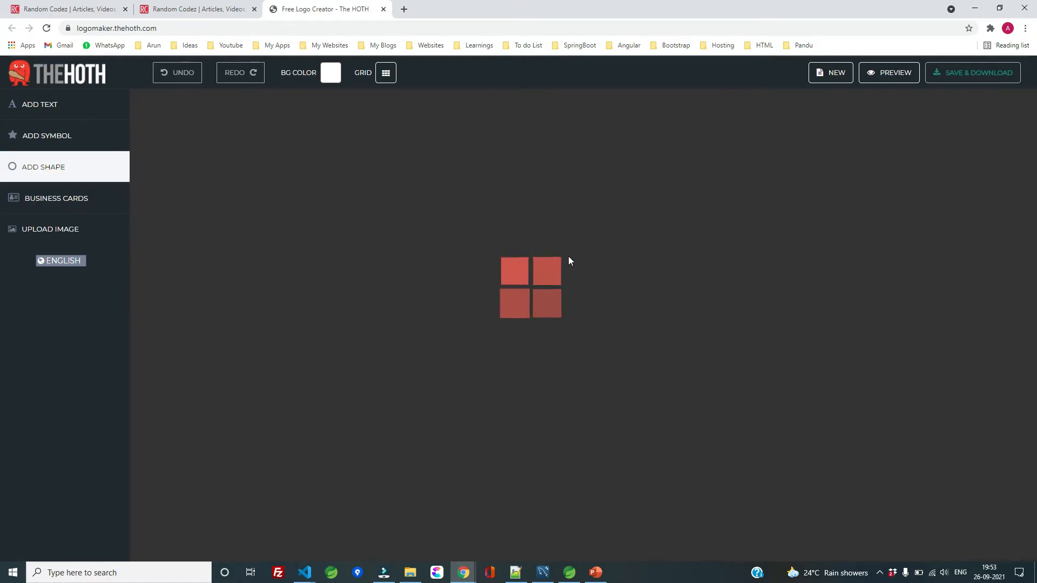
{"action": "scroll", "coordinate": [516, 308], "scroll_direction": "down", "scroll_amount": 3}
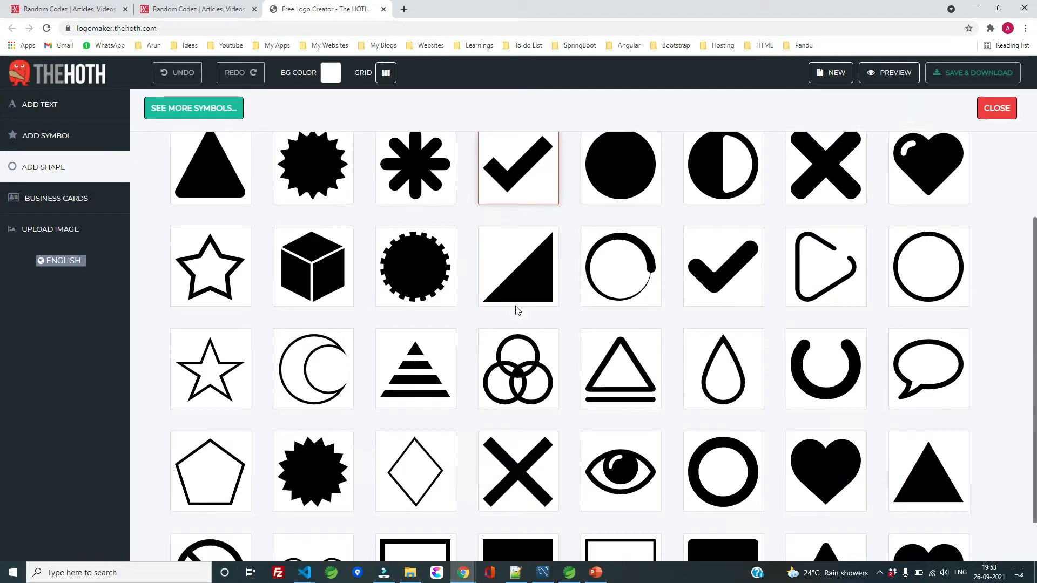
{"action": "left_click", "coordinate": [414, 522]}
{"action": "left_click_drag", "start_coordinate": [308, 138], "coordinate": [703, 280]}
{"action": "left_click_drag", "start_coordinate": [564, 311], "coordinate": [563, 341]}
{"action": "left_click_drag", "start_coordinate": [703, 294], "coordinate": [645, 297]}
{"action": "left_click", "coordinate": [683, 162]}
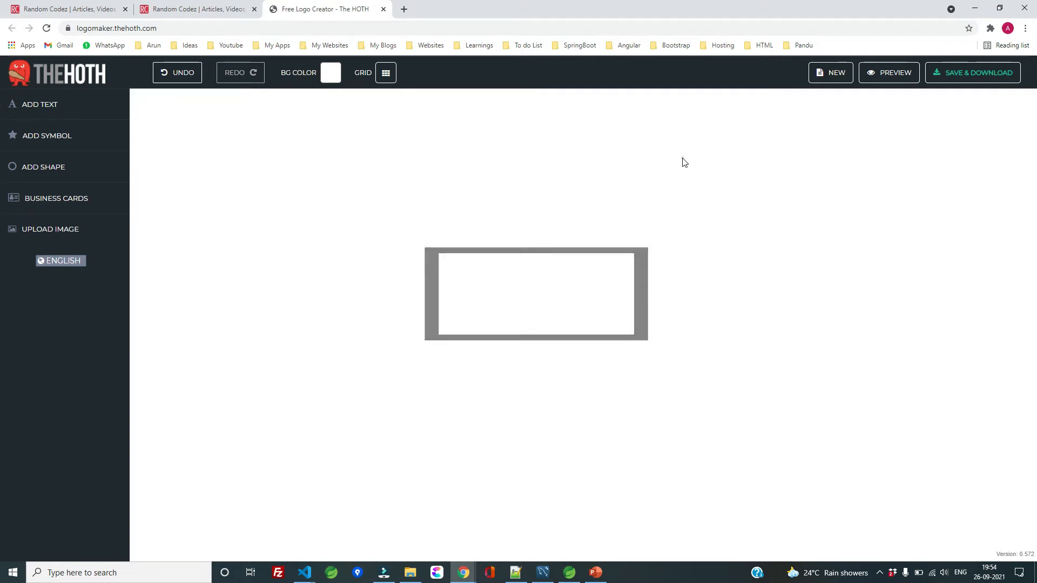
Add the red diamond symbol from the Most Popular category and center it vertically at the frame's left inner side.
{"action": "left_click", "coordinate": [32, 140]}
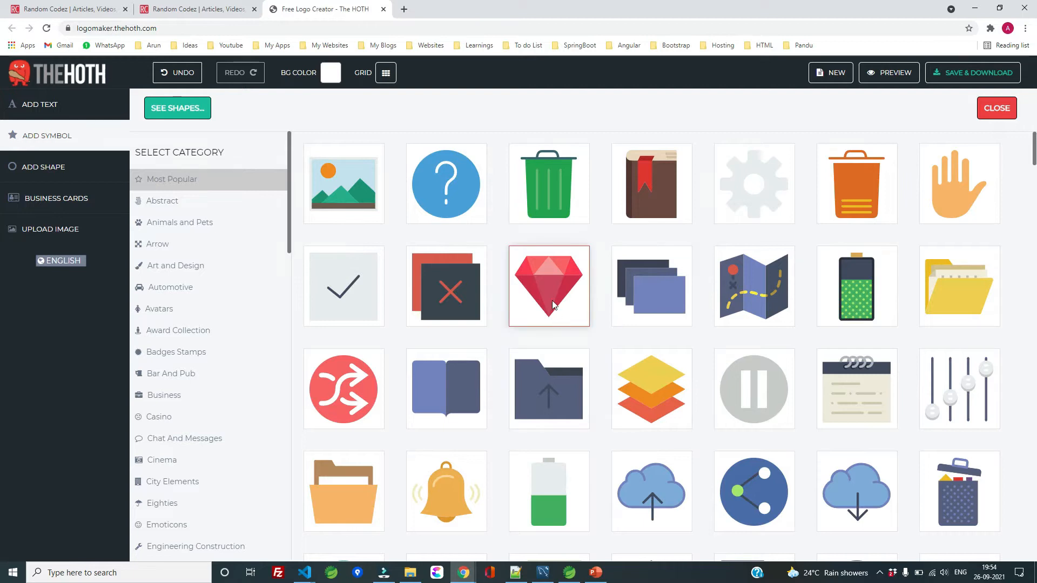
{"action": "left_click", "coordinate": [621, 363]}
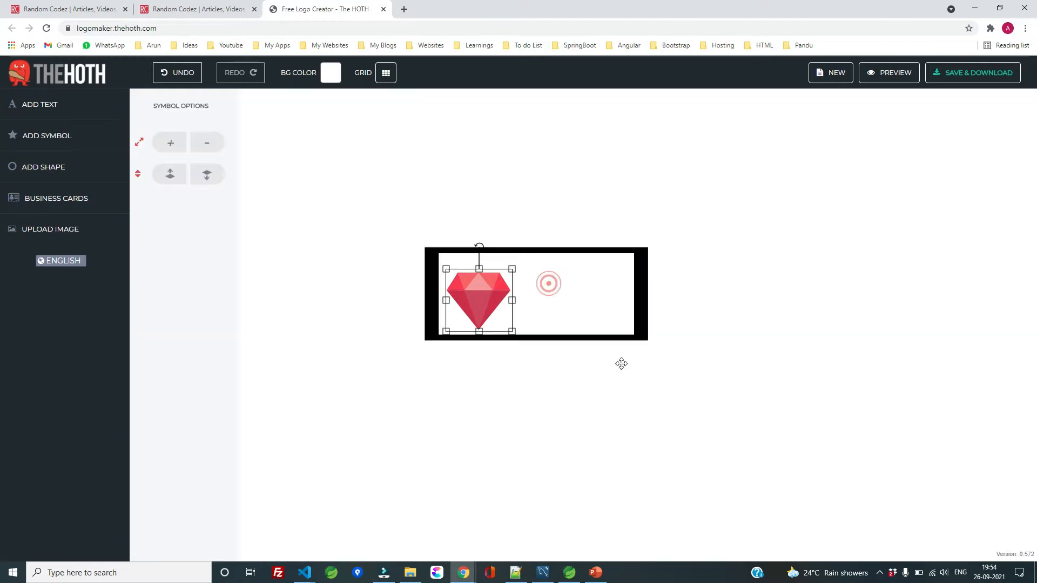
{"action": "left_click_drag", "start_coordinate": [478, 299], "coordinate": [478, 294]}
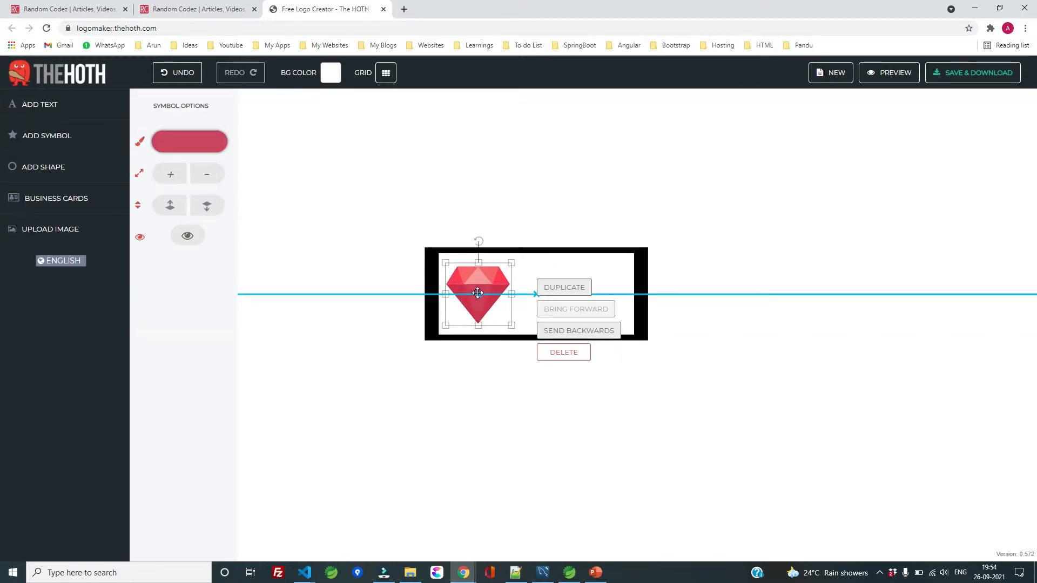
{"action": "left_click", "coordinate": [817, 258]}
Add the text "RANDOM" and move it to the right of the diamond, in the frame's upper half.
{"action": "left_click", "coordinate": [52, 104]}
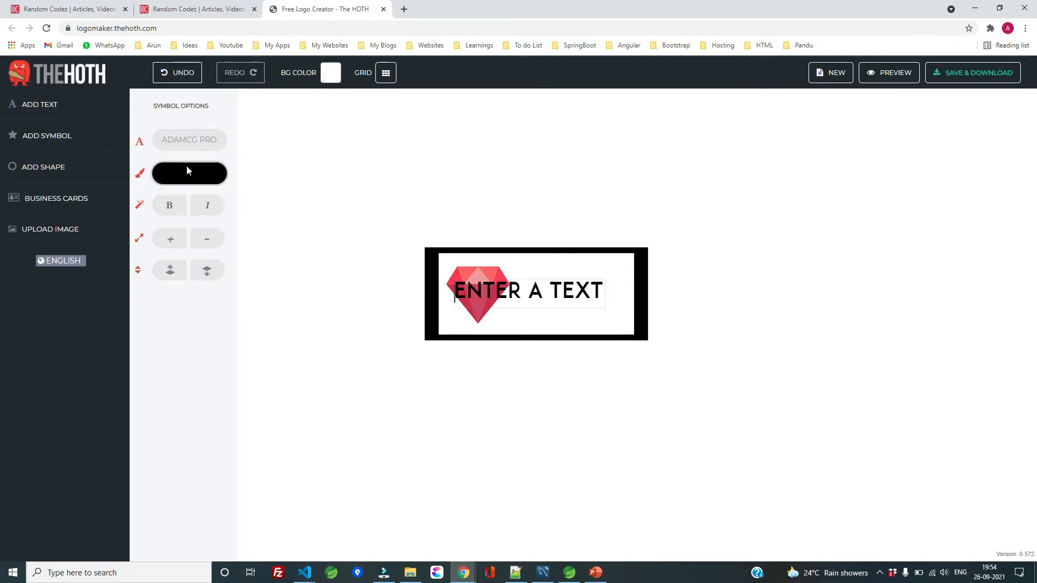
{"action": "triple_click", "coordinate": [544, 295]}
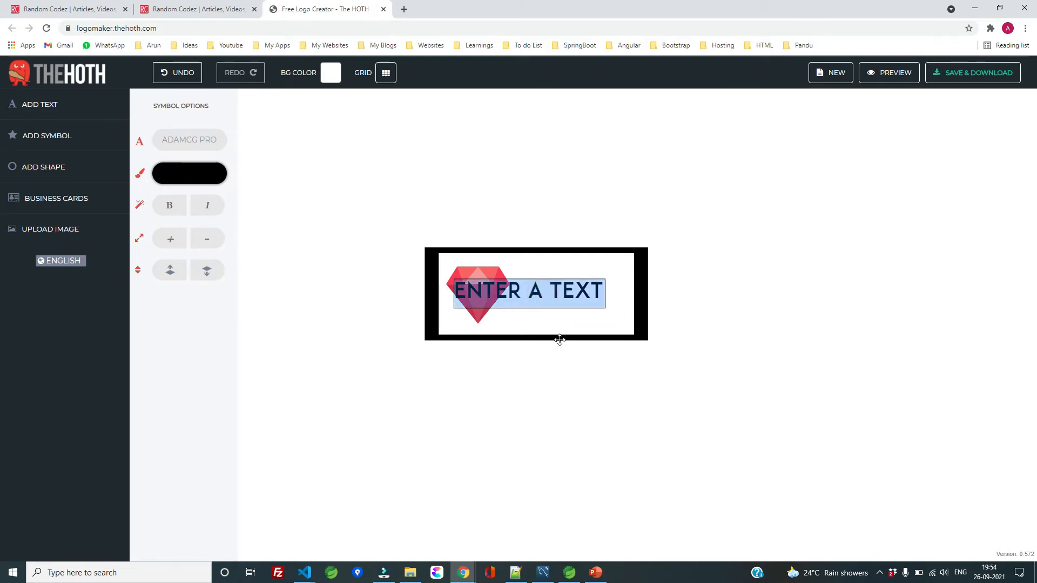
{"action": "type", "text": "RANDOM"}
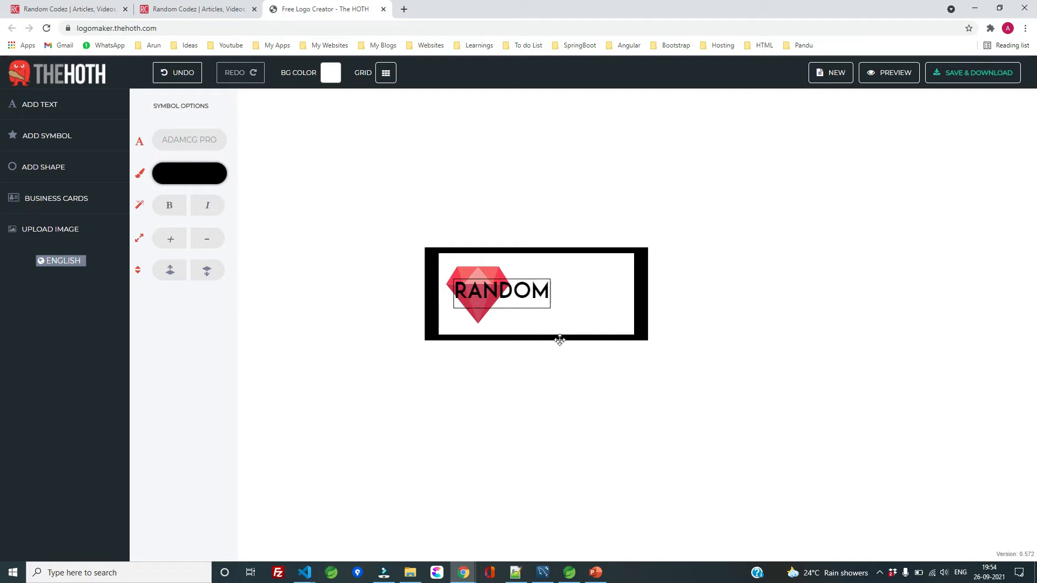
{"action": "left_click", "coordinate": [535, 279]}
{"action": "left_click", "coordinate": [522, 284]}
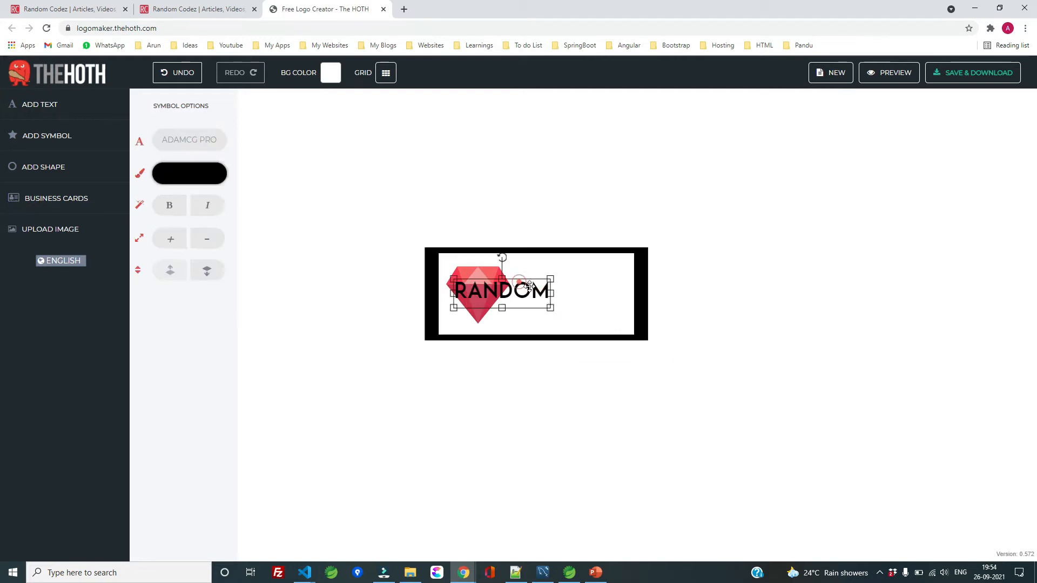
{"action": "left_click_drag", "start_coordinate": [529, 285], "coordinate": [595, 271]}
{"action": "right_click", "coordinate": [638, 270]}
{"action": "left_click", "coordinate": [308, 239]}
Add a second text reading "CODEZ" and place it directly below RANDOM.
{"action": "left_click", "coordinate": [50, 104]}
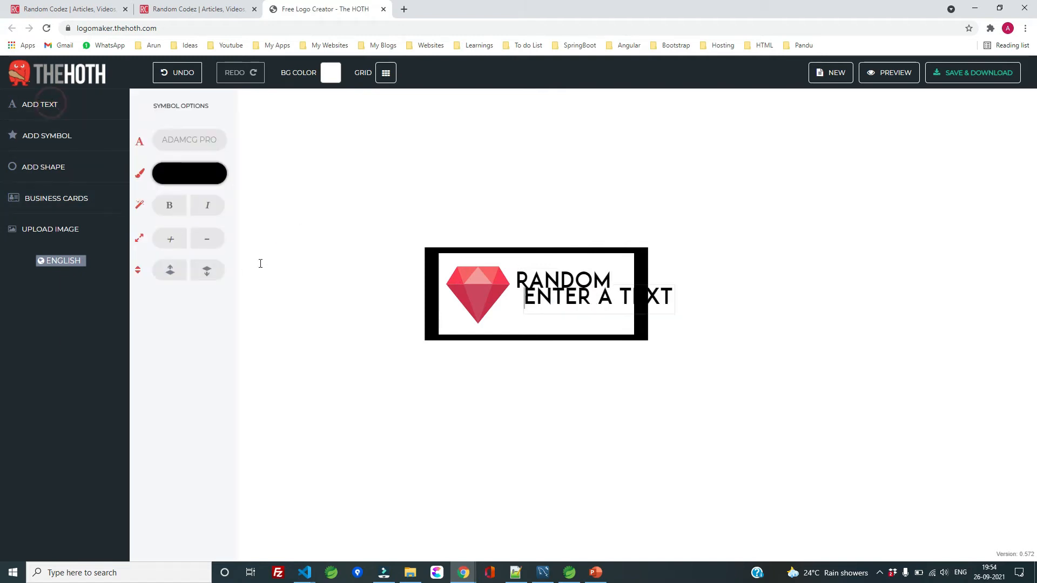
{"action": "key", "text": "ctrl+a"}
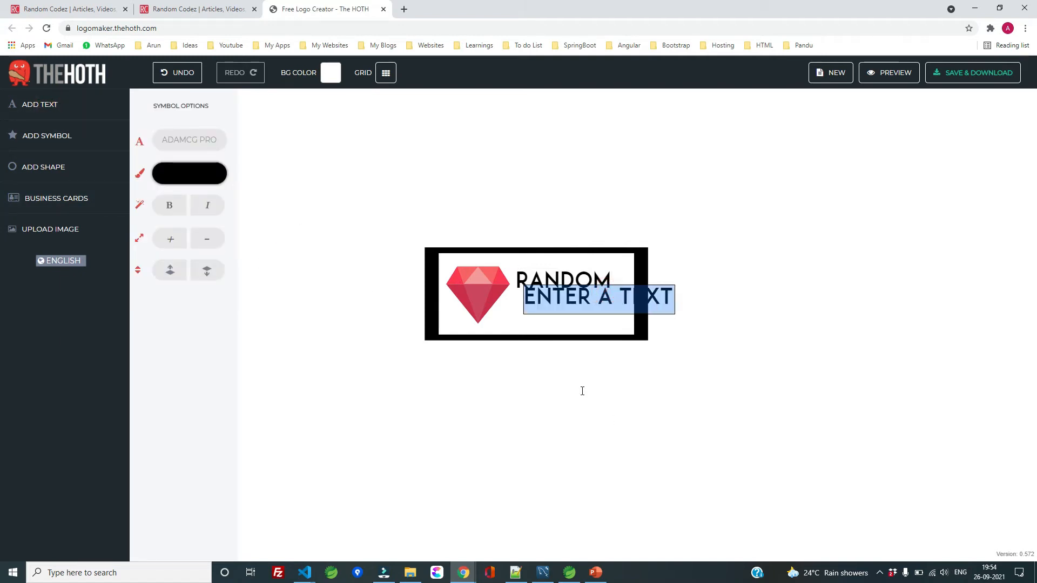
{"action": "type", "text": "CODEZ"}
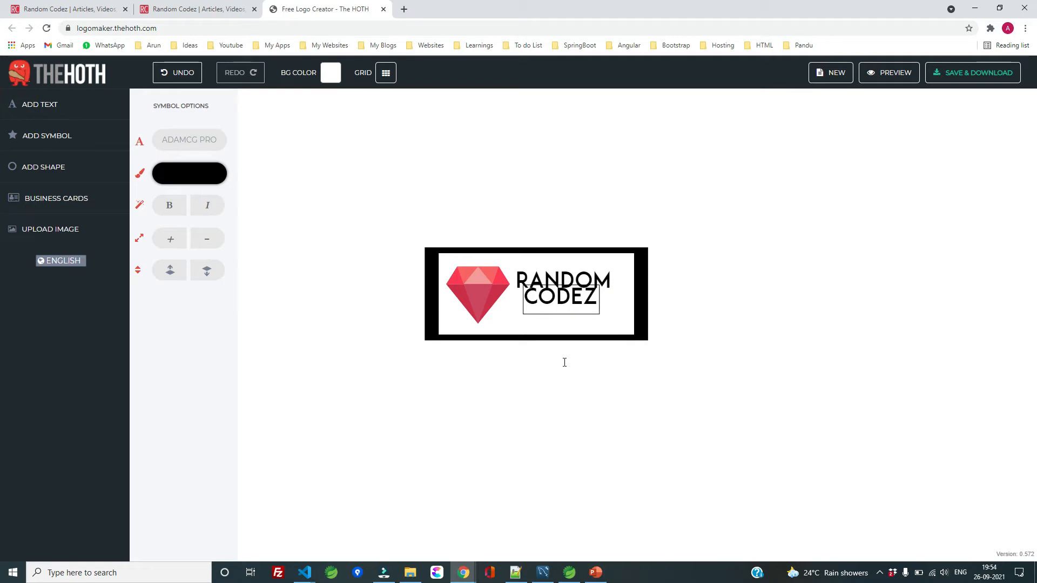
{"action": "left_click", "coordinate": [574, 294]}
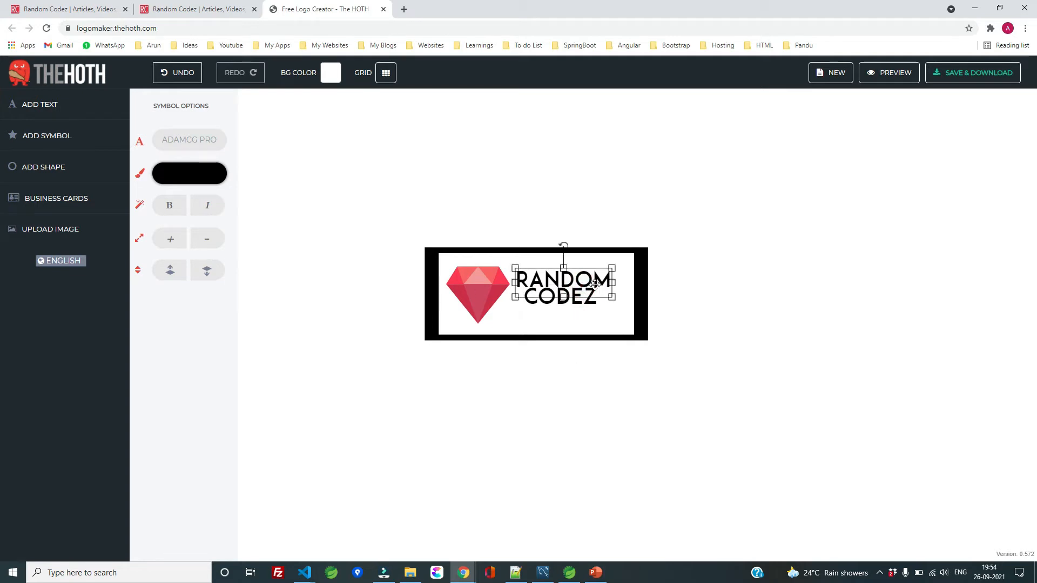
{"action": "left_click_drag", "start_coordinate": [575, 294], "coordinate": [571, 306]}
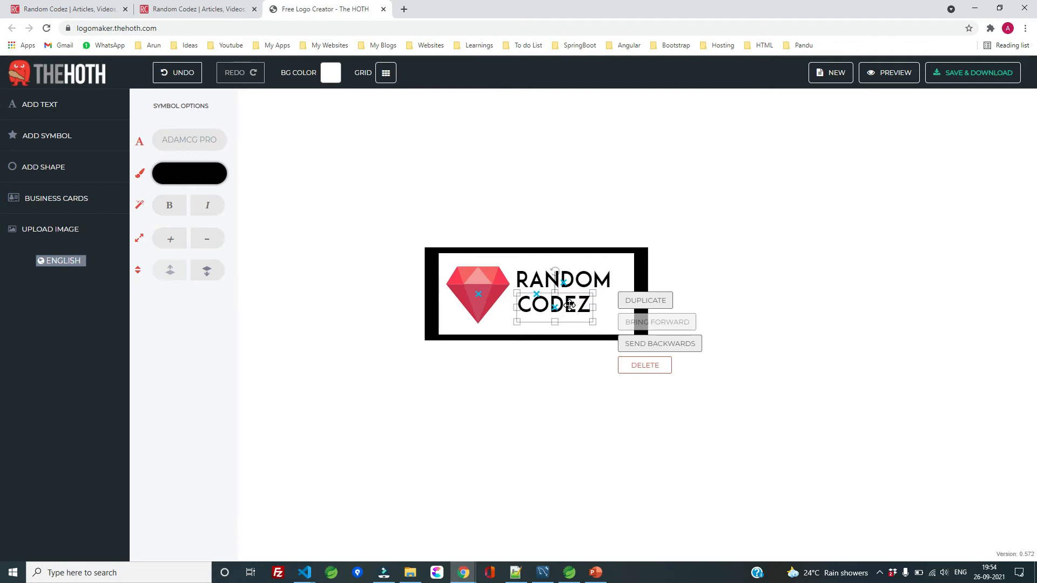
{"action": "left_click", "coordinate": [722, 276]}
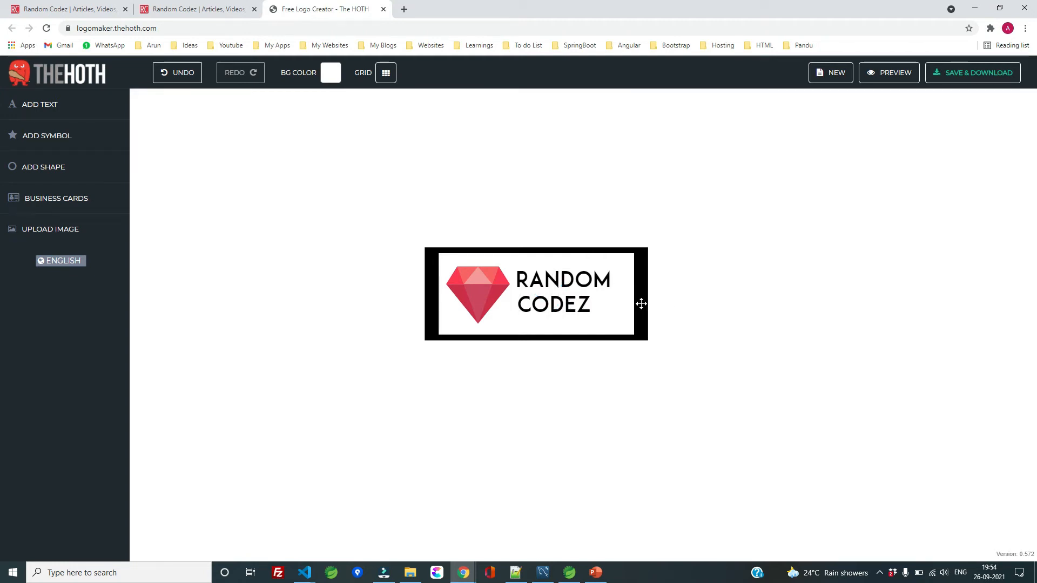
Recolor the CODEZ text, trying green and settling on a yellow-green shade.
{"action": "left_click", "coordinate": [556, 302]}
{"action": "left_click", "coordinate": [185, 174]}
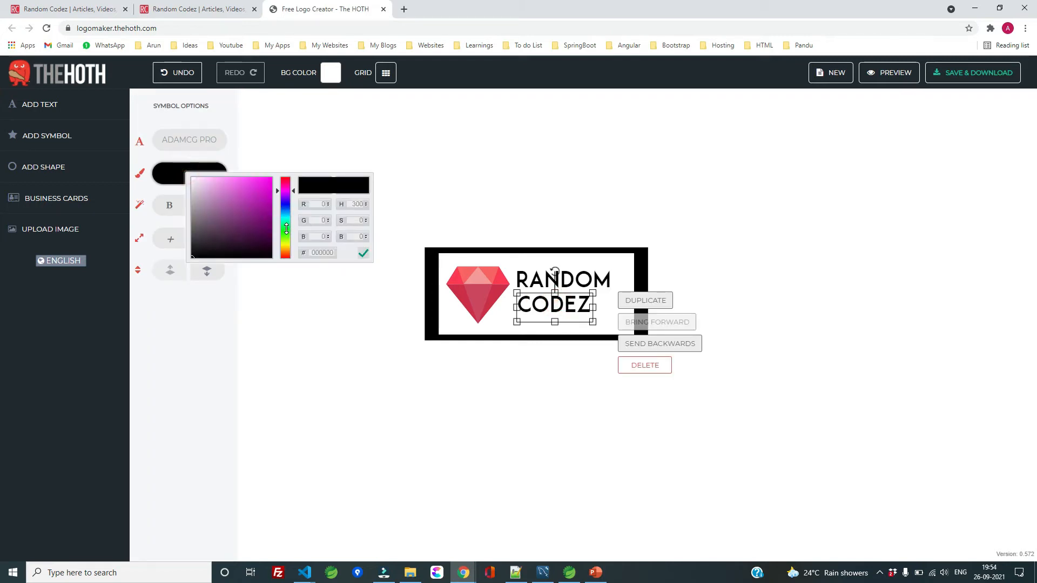
{"action": "left_click", "coordinate": [286, 229]}
{"action": "left_click", "coordinate": [240, 185]}
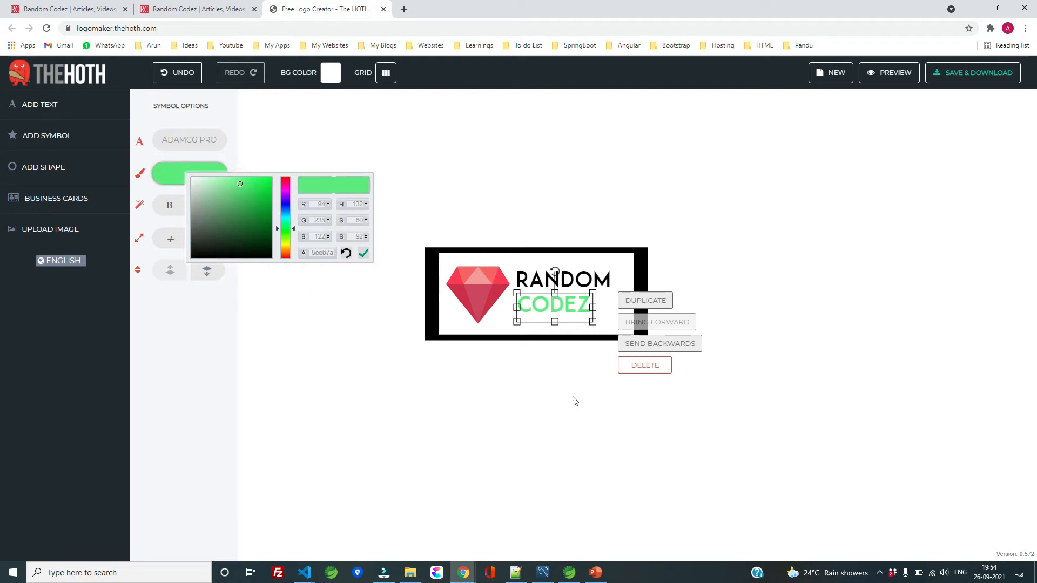
{"action": "left_click", "coordinate": [286, 243]}
{"action": "left_click", "coordinate": [247, 184]}
{"action": "left_click", "coordinate": [397, 388]}
{"action": "left_click", "coordinate": [729, 267]}
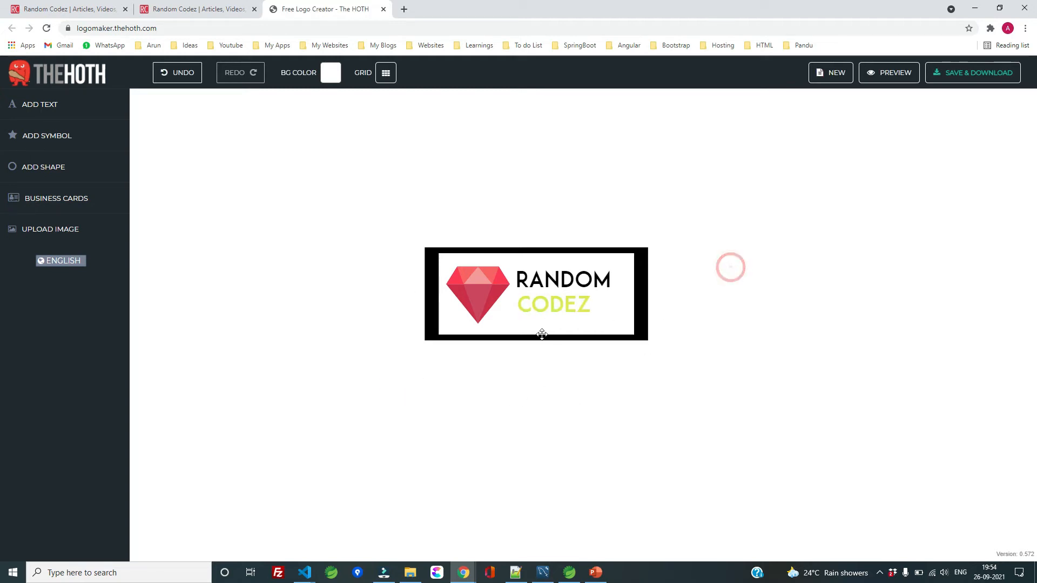
Shrink the black frame on all sides so it fits closely around the diamond and the text.
{"action": "left_click", "coordinate": [539, 319]}
{"action": "left_click", "coordinate": [423, 339]}
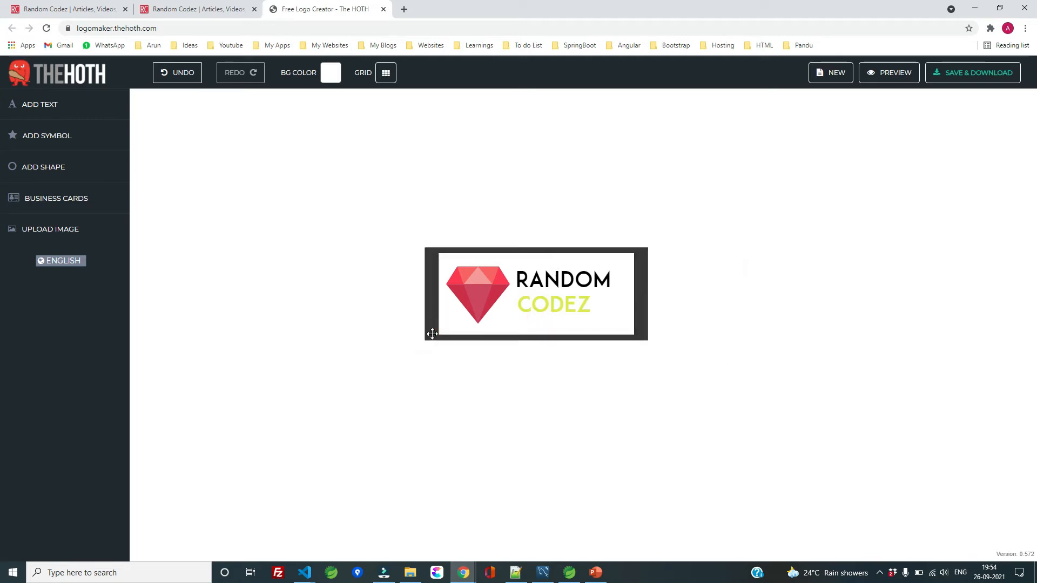
{"action": "left_click", "coordinate": [431, 334]}
{"action": "left_click_drag", "start_coordinate": [425, 340], "coordinate": [431, 339]}
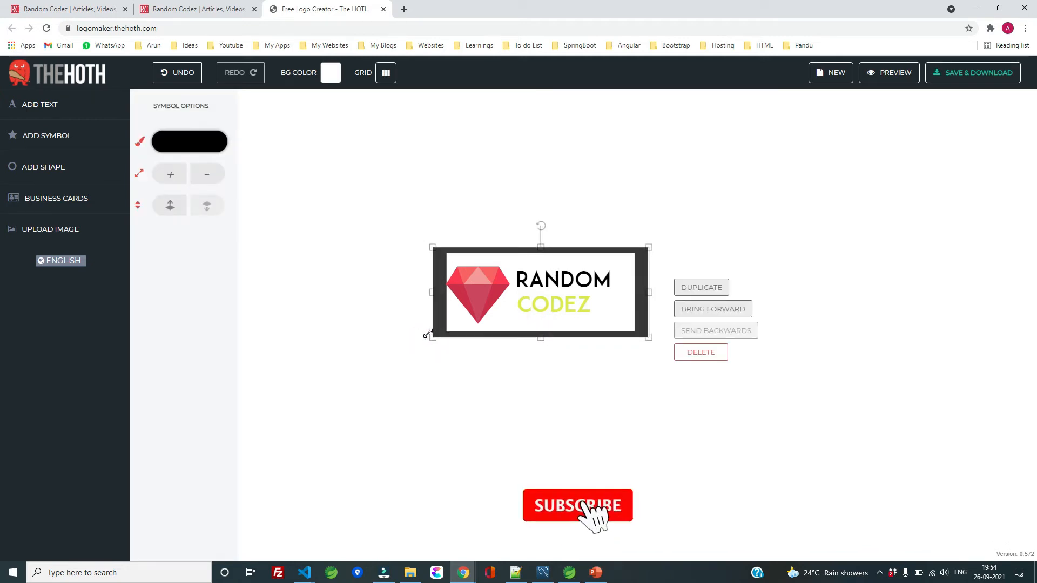
{"action": "left_click_drag", "start_coordinate": [648, 292], "coordinate": [631, 291]}
{"action": "left_click_drag", "start_coordinate": [530, 339], "coordinate": [529, 335]}
{"action": "left_click_drag", "start_coordinate": [530, 247], "coordinate": [530, 255]}
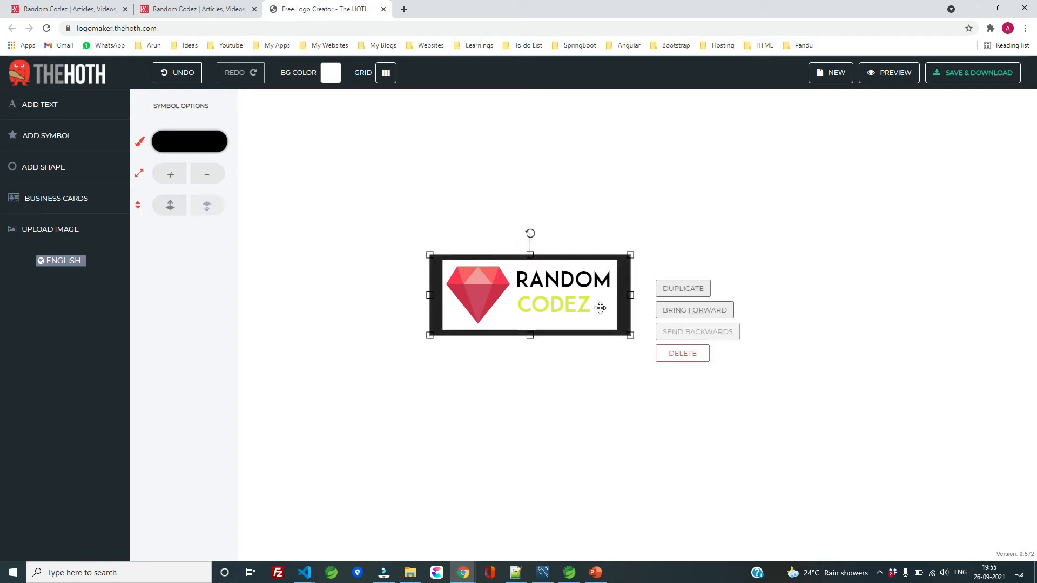
{"action": "left_click", "coordinate": [619, 386]}
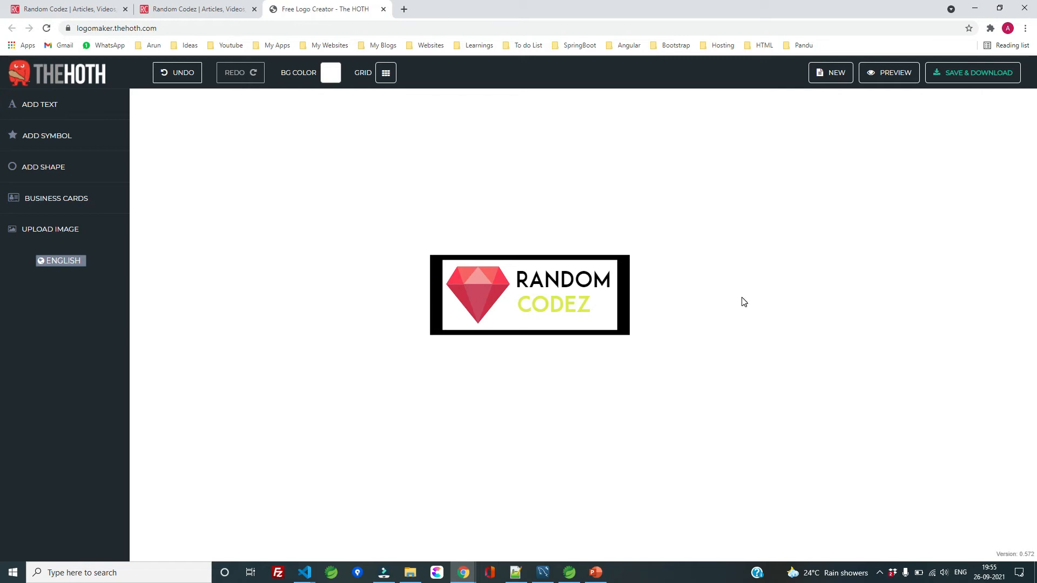
Preview the logo on the product mockups, then close the preview and dismiss the free domain offer.
{"action": "left_click", "coordinate": [887, 79]}
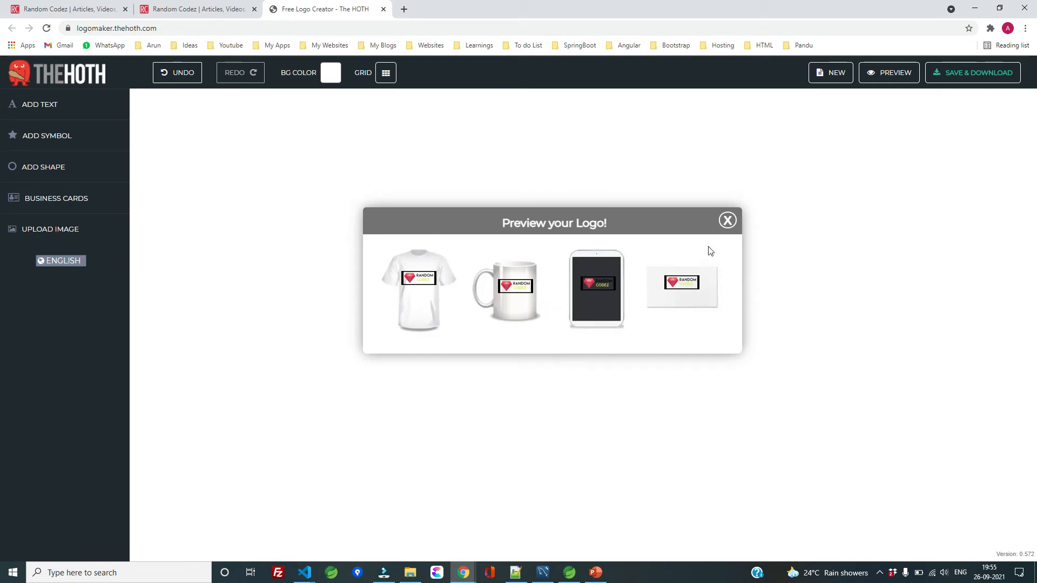
{"action": "left_click", "coordinate": [728, 221]}
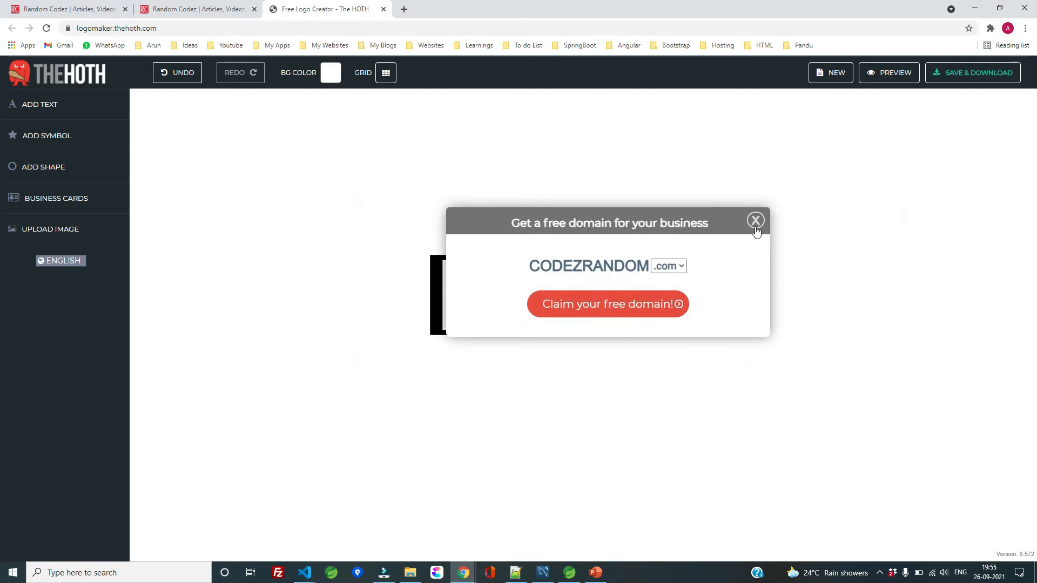
{"action": "left_click", "coordinate": [757, 223]}
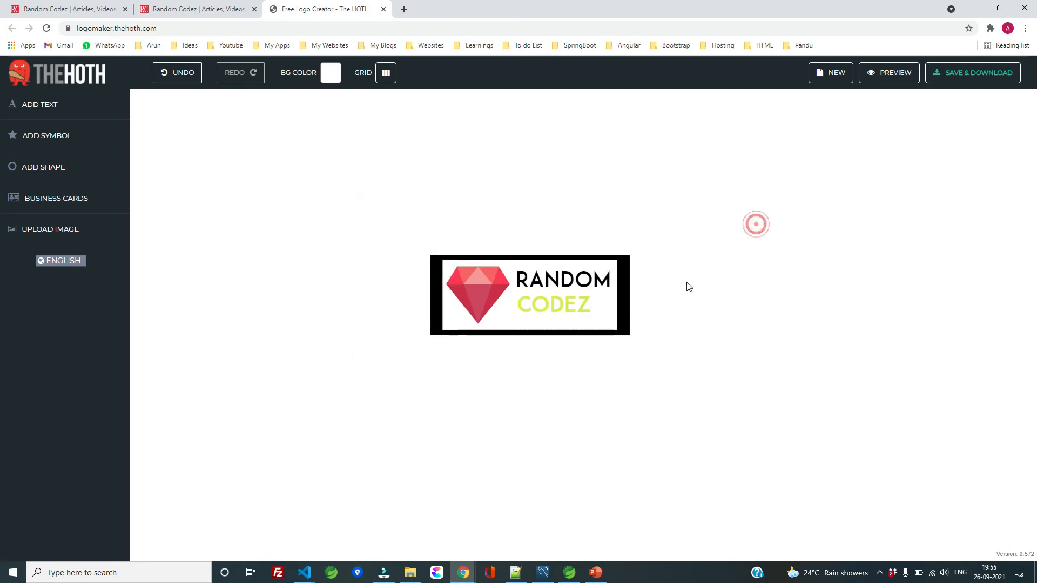
Save the logo project by submitting the email address for delivery, and dismiss the confirmation with the project link.
{"action": "left_click", "coordinate": [965, 75]}
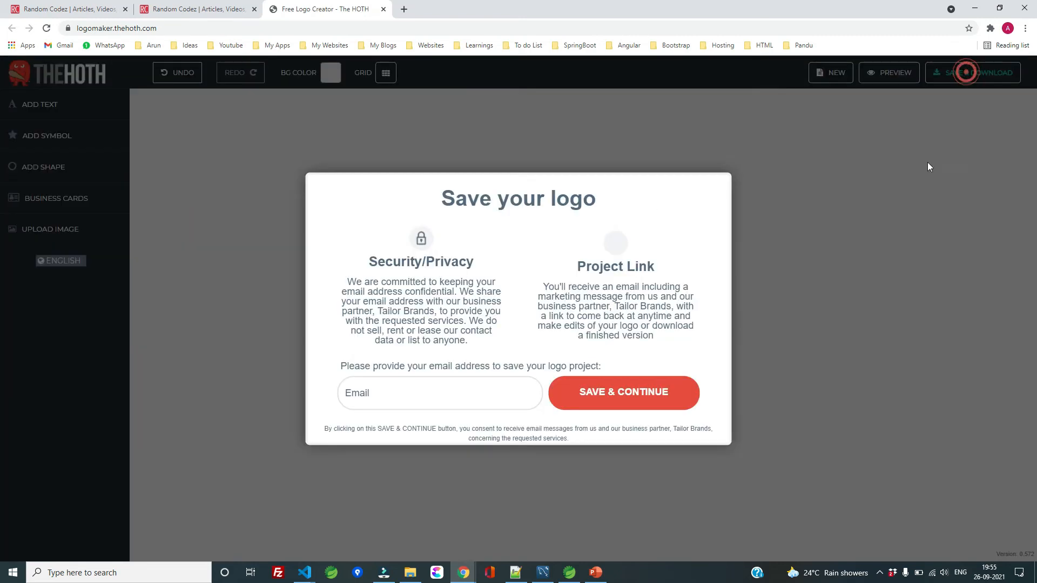
{"action": "left_click", "coordinate": [395, 395]}
{"action": "left_click", "coordinate": [410, 429]}
{"action": "left_click", "coordinate": [641, 398]}
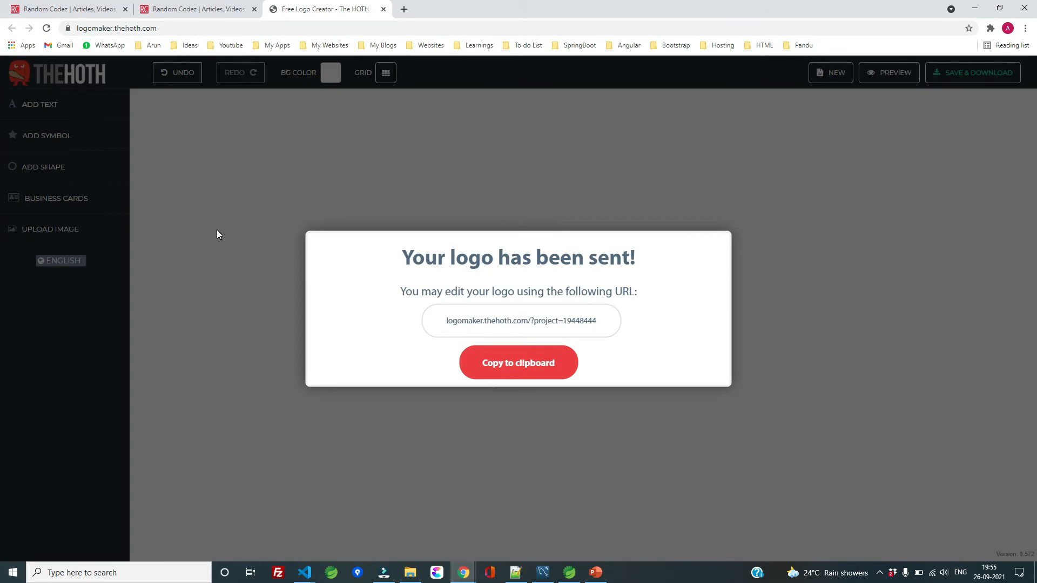
{"action": "left_click", "coordinate": [621, 520]}
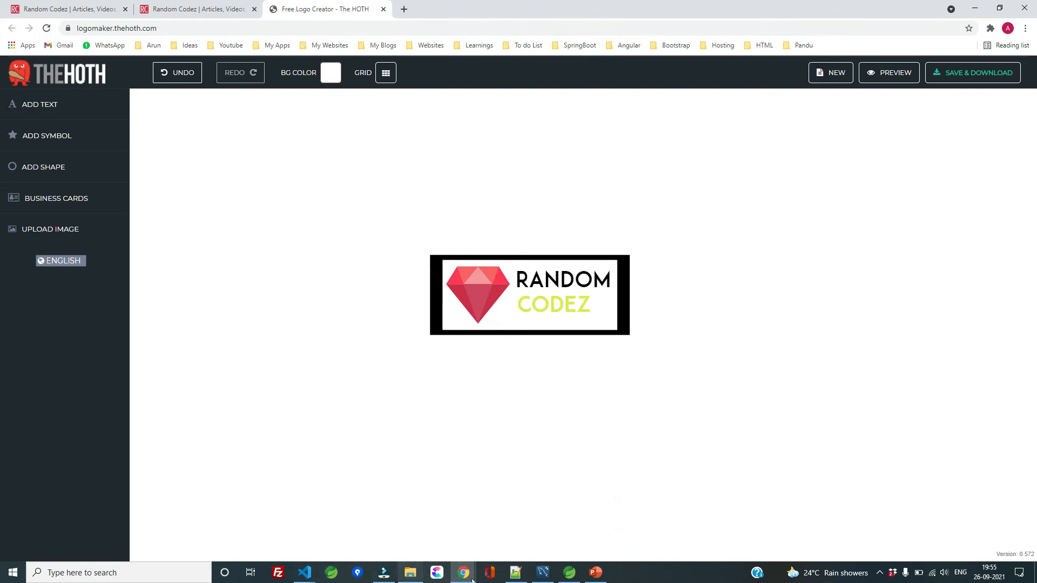
Search Windows for "mail" and switch to the Mail app.
{"action": "left_click", "coordinate": [204, 579]}
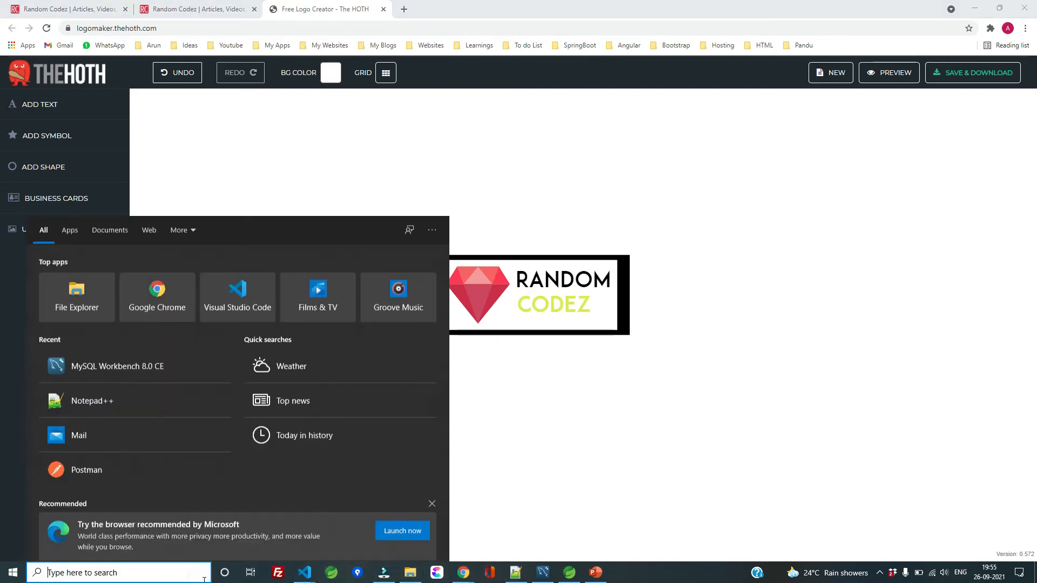
{"action": "type", "text": "mail"}
{"action": "left_click", "coordinate": [59, 274]}
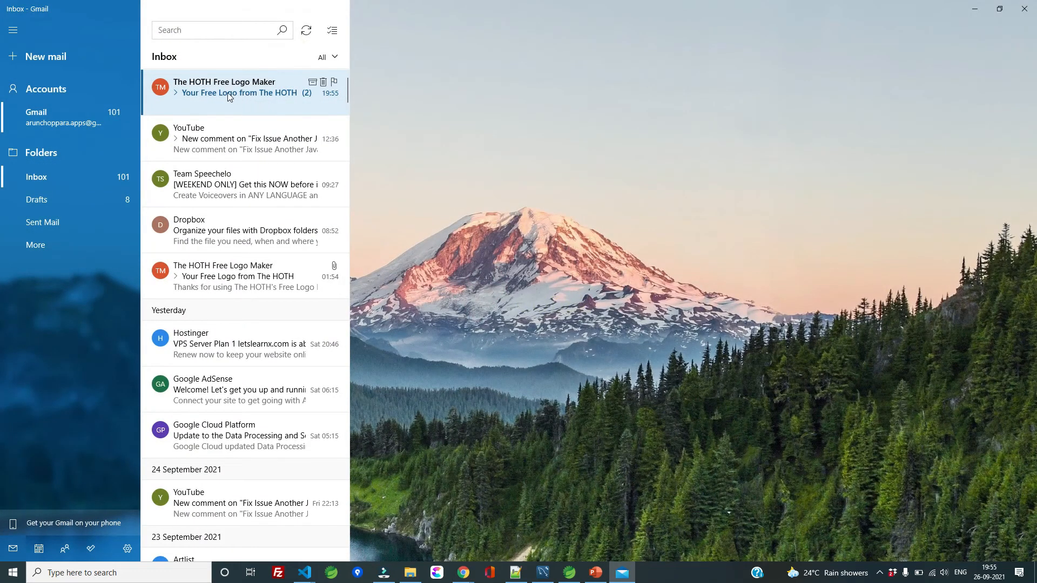
Open premiumlogo.zip from the newest "Your Free Logo from The HOTH" email and widen the Name column to fit the full file names.
{"action": "left_click", "coordinate": [209, 95]}
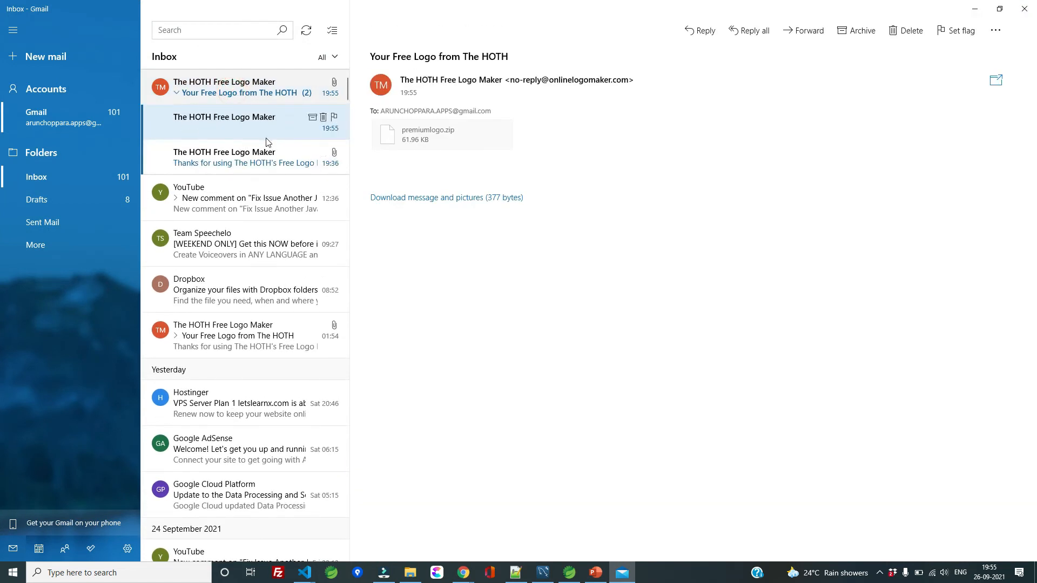
{"action": "left_click", "coordinate": [248, 123]}
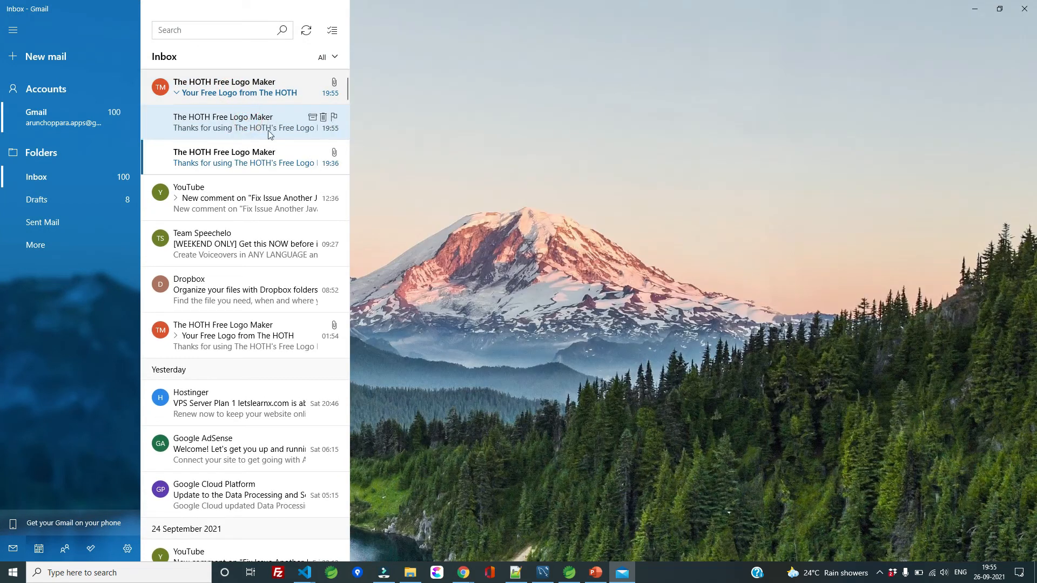
{"action": "left_click", "coordinate": [248, 90]}
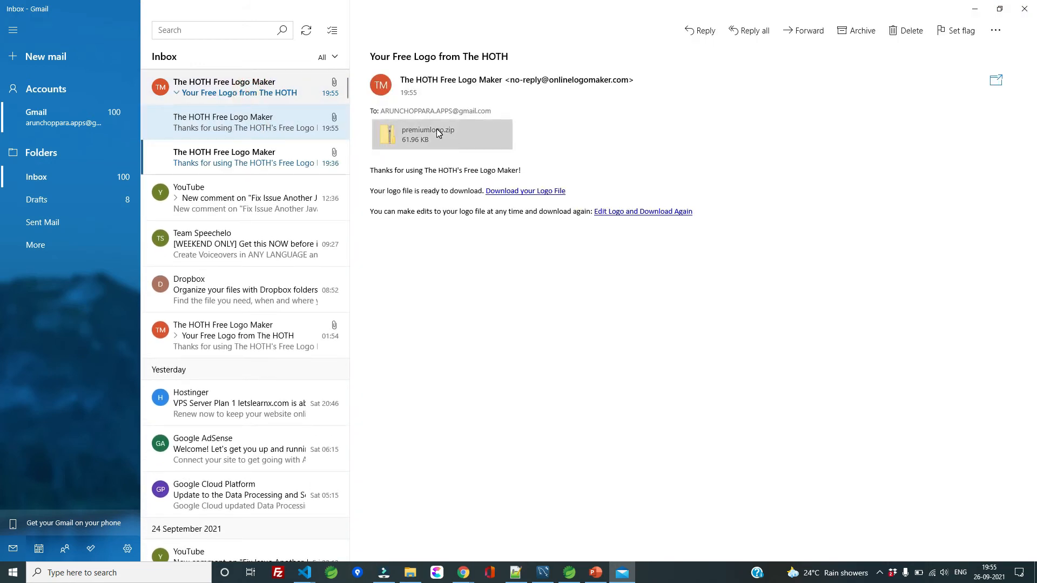
{"action": "left_click", "coordinate": [436, 130]}
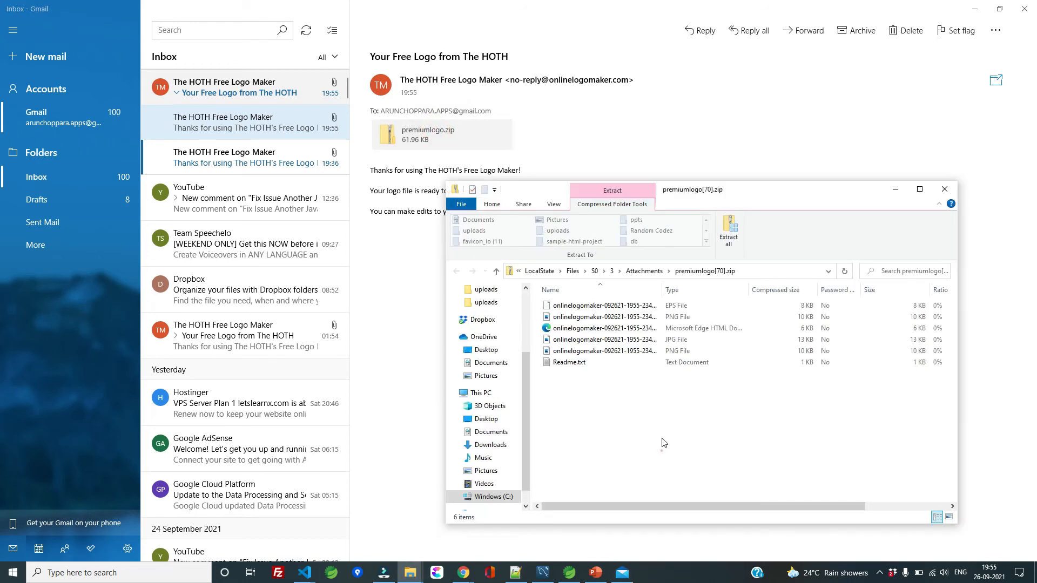
{"action": "double_click", "coordinate": [662, 290]}
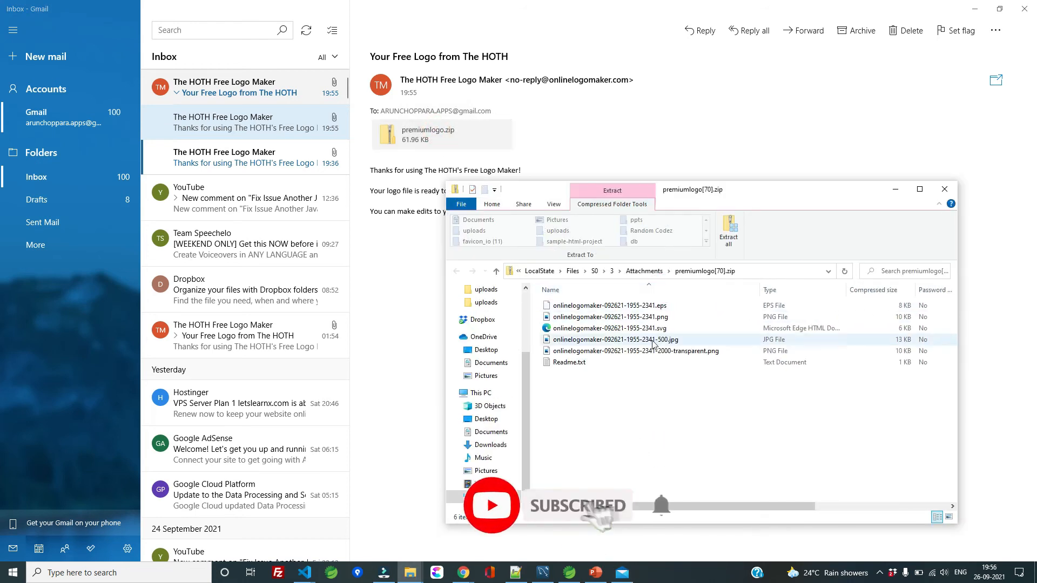